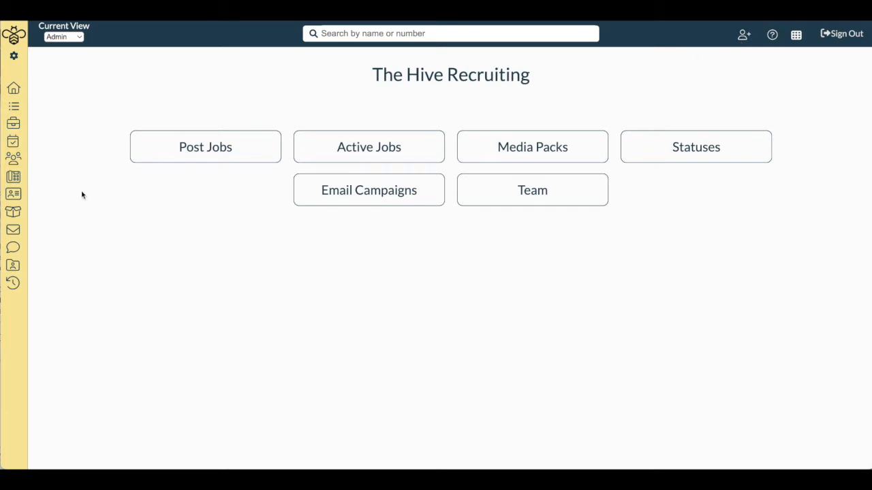
- View the team overview, and open the team's lead distribution schedule
{"action": "mouse_move", "coordinate": [68, 162]}
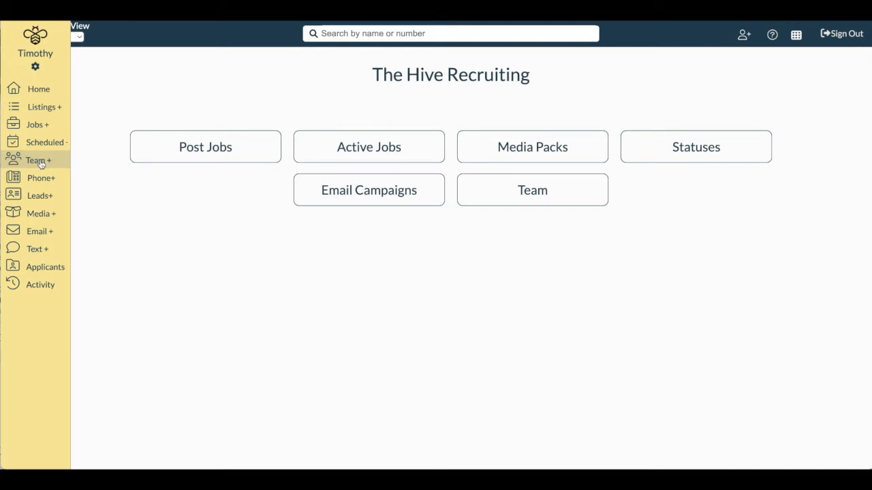
{"action": "left_click", "coordinate": [39, 162]}
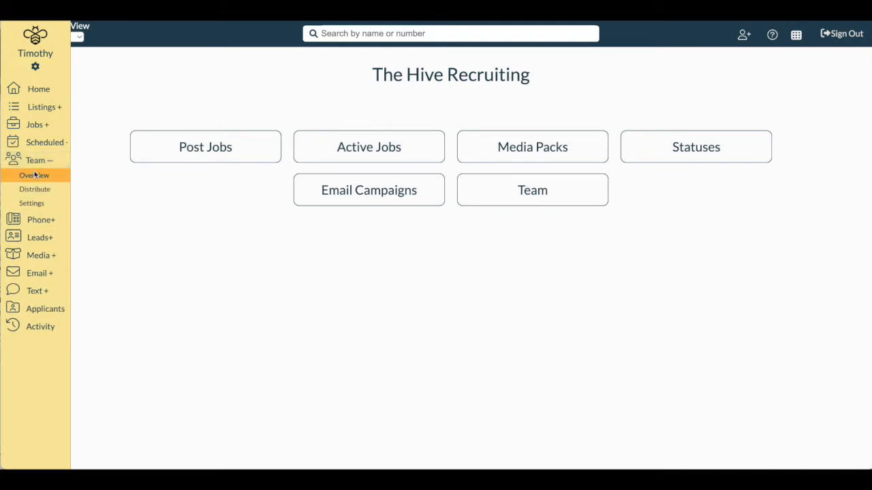
{"action": "left_click", "coordinate": [35, 175]}
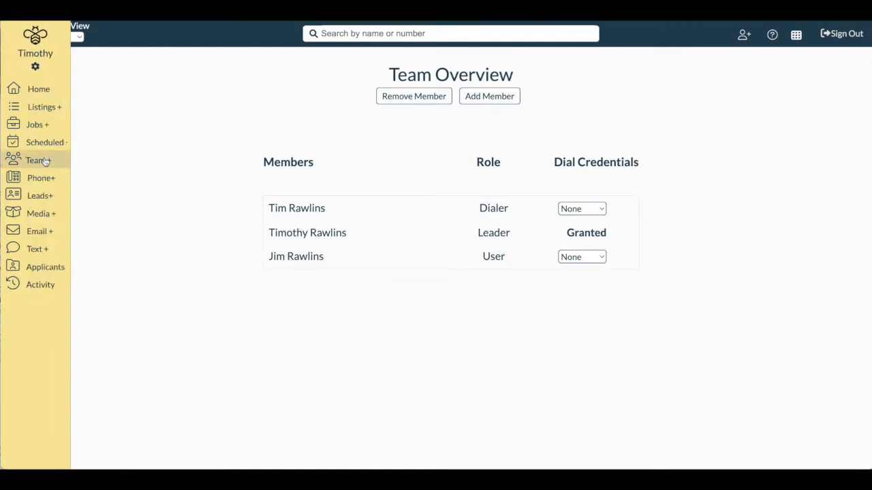
{"action": "left_click", "coordinate": [45, 160]}
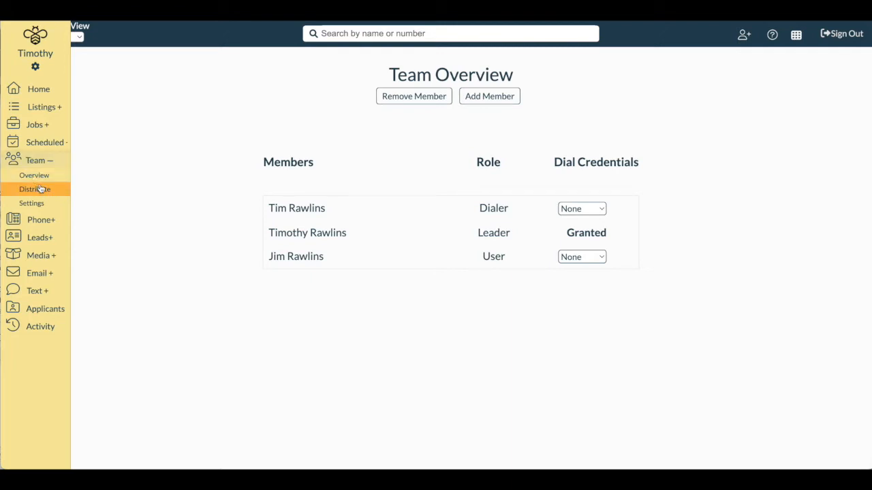
{"action": "left_click", "coordinate": [41, 190]}
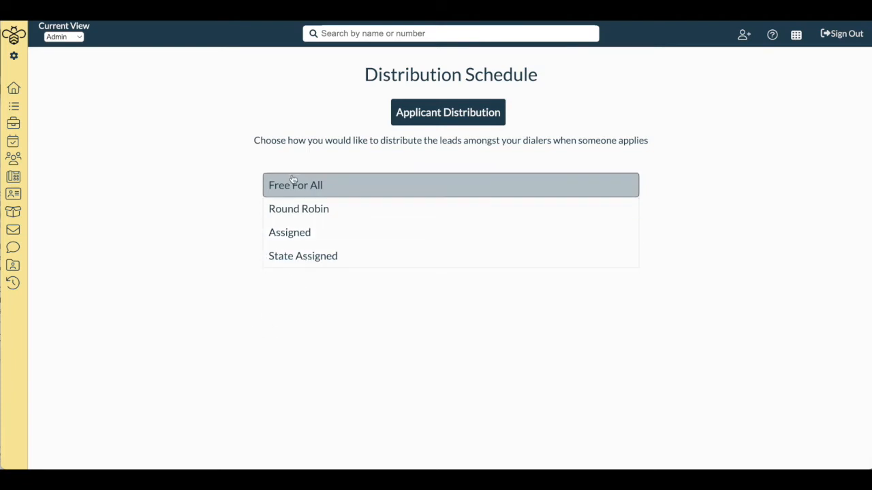
- Choose Round Robin distribution and set daily lead limits of 5 for the first listed member and 3 for each of the other two
{"action": "left_click", "coordinate": [336, 220]}
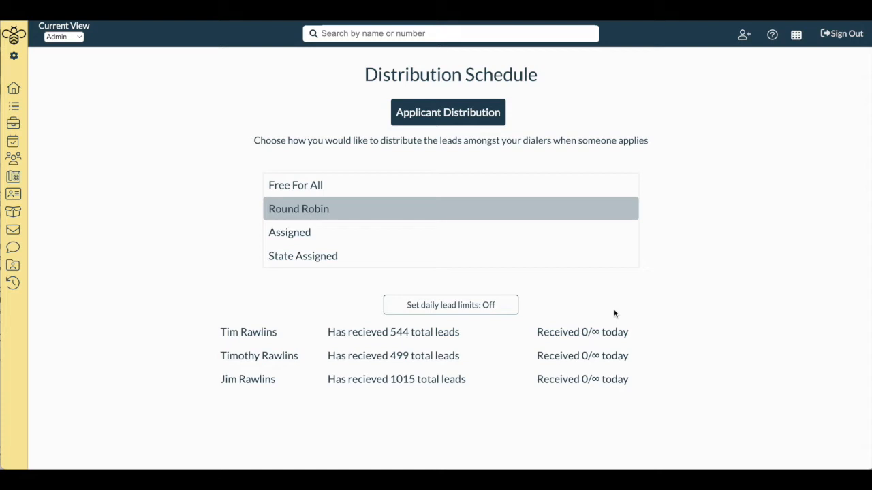
{"action": "left_click", "coordinate": [440, 308]}
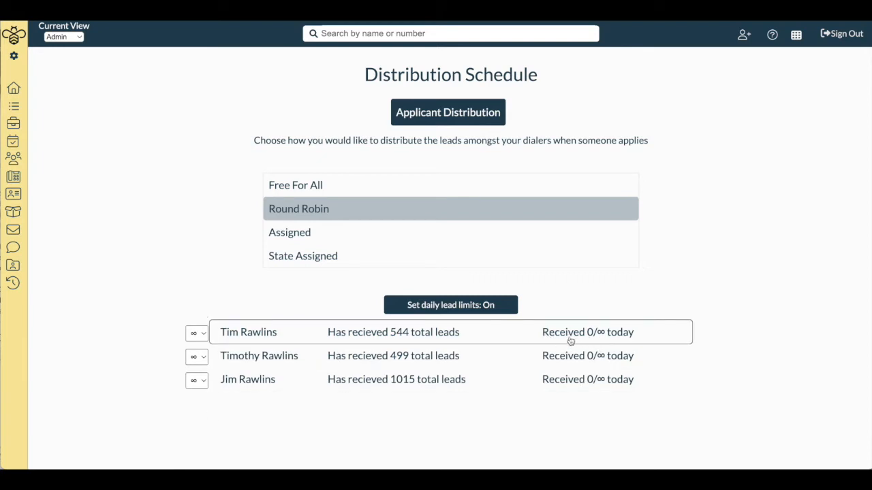
{"action": "left_click", "coordinate": [201, 336]}
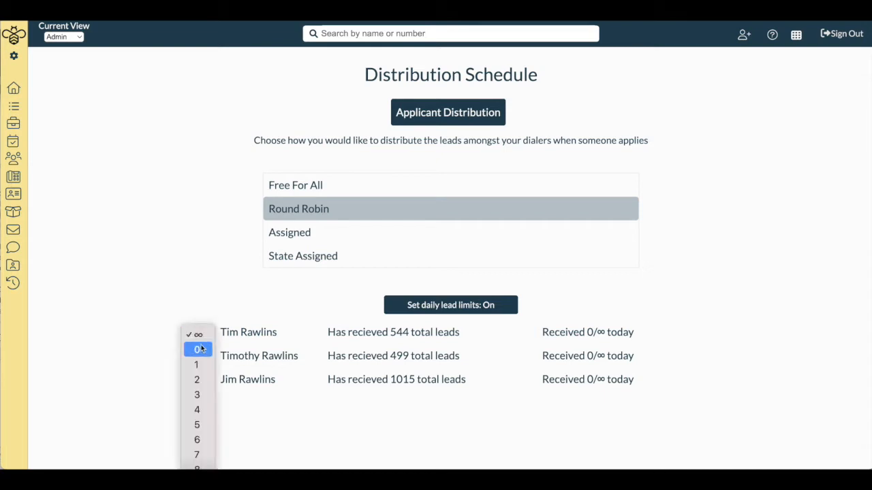
{"action": "left_click", "coordinate": [205, 424]}
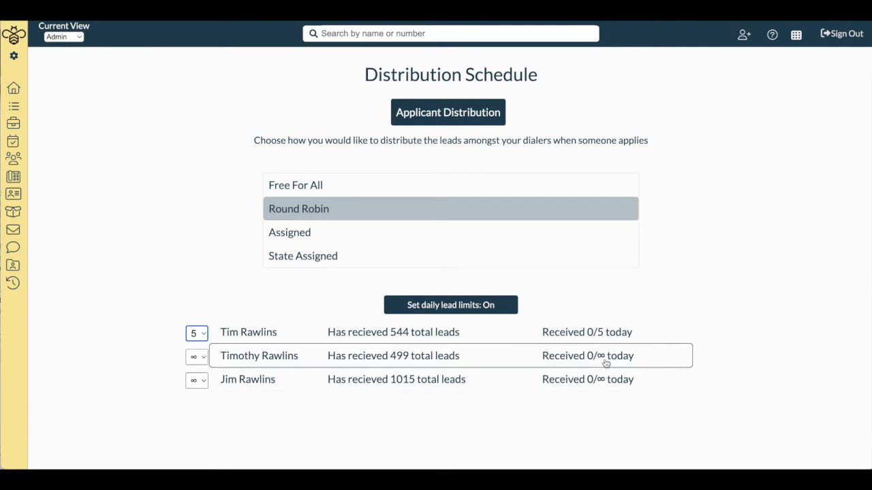
{"action": "left_click", "coordinate": [196, 380]}
{"action": "left_click", "coordinate": [198, 441]}
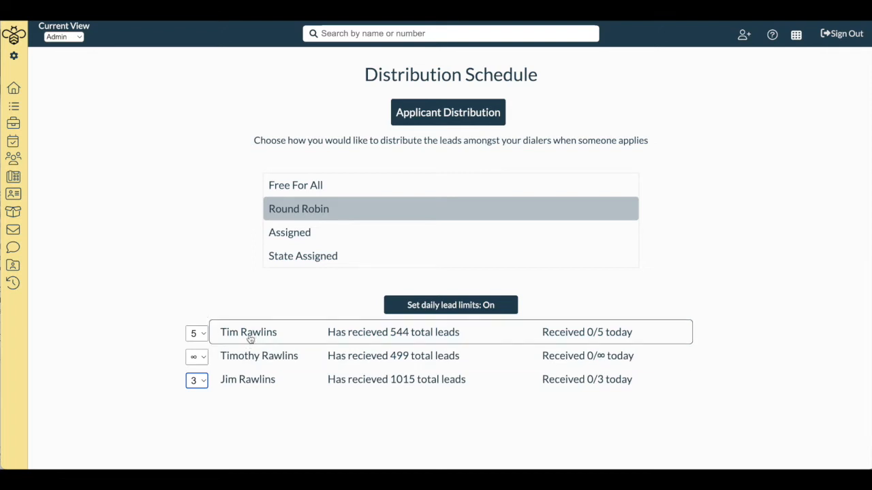
{"action": "left_click", "coordinate": [198, 357]}
{"action": "left_click", "coordinate": [205, 418]}
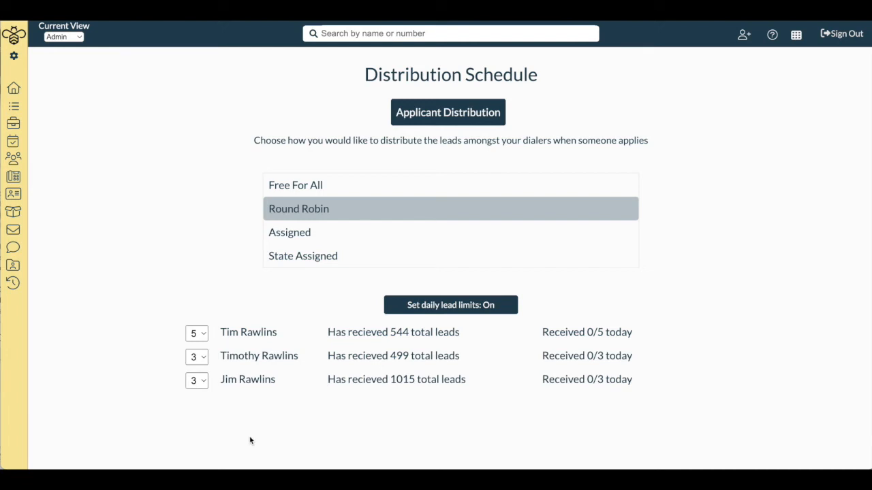
- Switch the applicant distribution to Assigned with daily lead limits off
{"action": "left_click", "coordinate": [510, 303]}
{"action": "left_click", "coordinate": [477, 307]}
{"action": "left_click", "coordinate": [506, 304]}
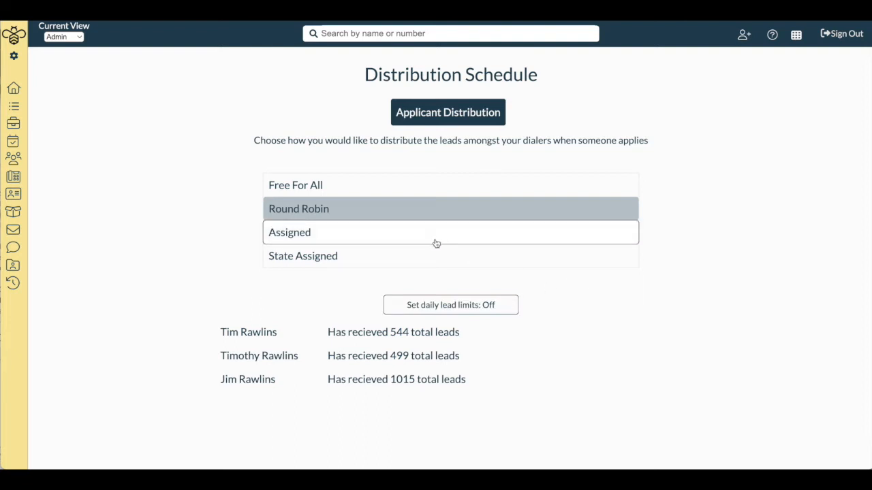
{"action": "left_click", "coordinate": [436, 244]}
{"action": "left_click", "coordinate": [455, 305]}
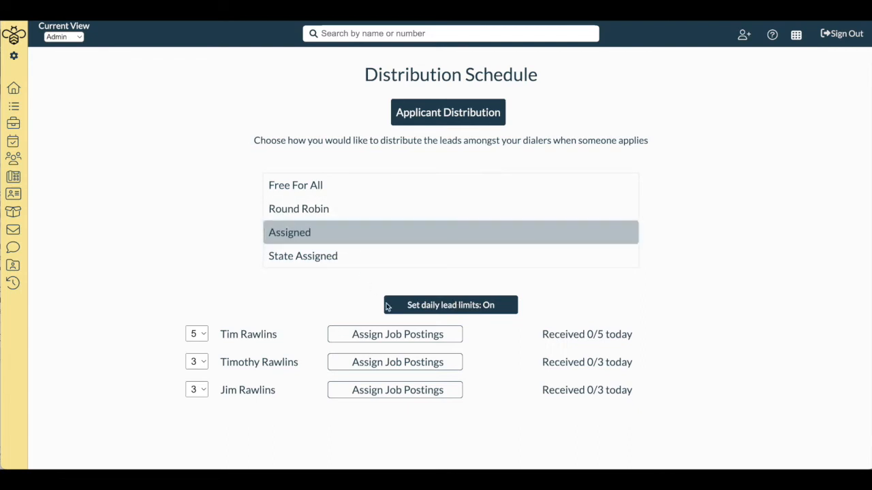
{"action": "left_click", "coordinate": [461, 307]}
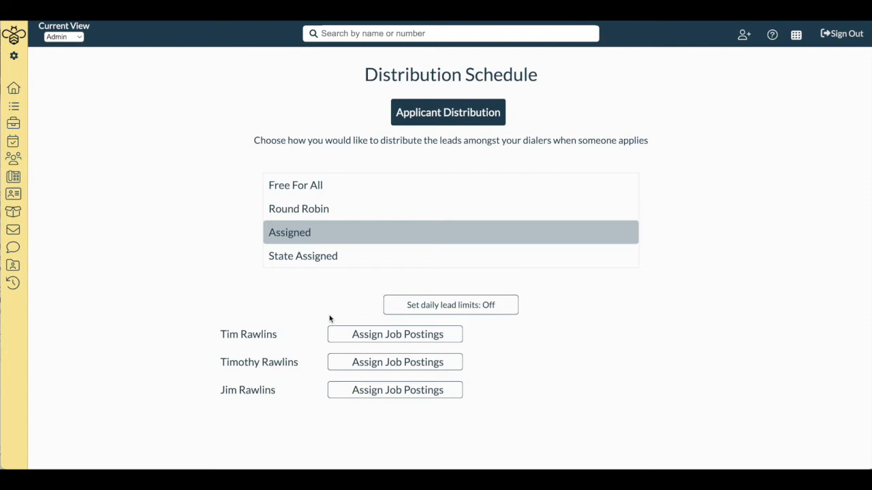
- Assign the first listed member the eight job postings from Grand Junction, CO through Livonia, MI
{"action": "left_click", "coordinate": [386, 339]}
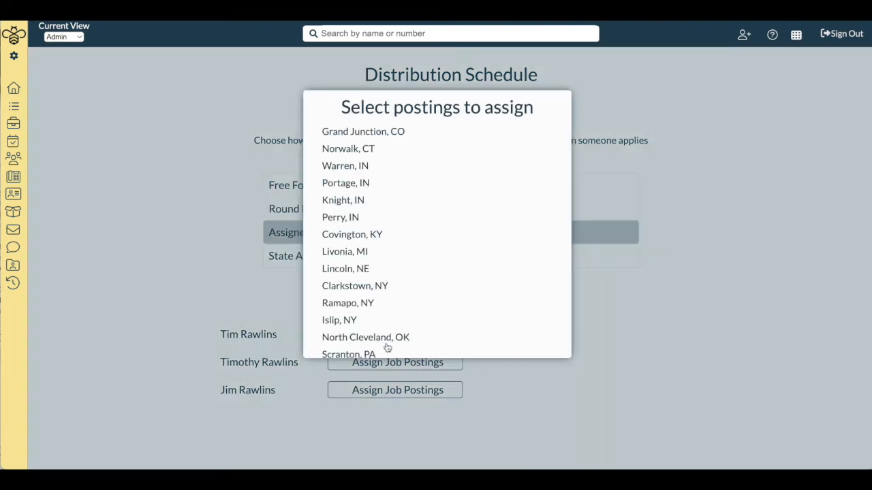
{"action": "scroll", "coordinate": [404, 327], "scroll_direction": "down", "scroll_amount": 4}
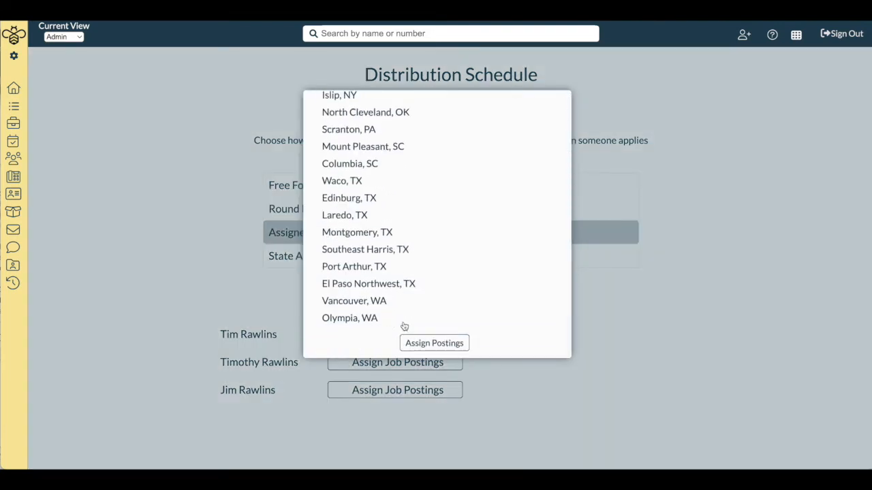
{"action": "scroll", "coordinate": [404, 327], "scroll_direction": "up", "scroll_amount": 1}
{"action": "scroll", "coordinate": [403, 327], "scroll_direction": "up", "scroll_amount": 4}
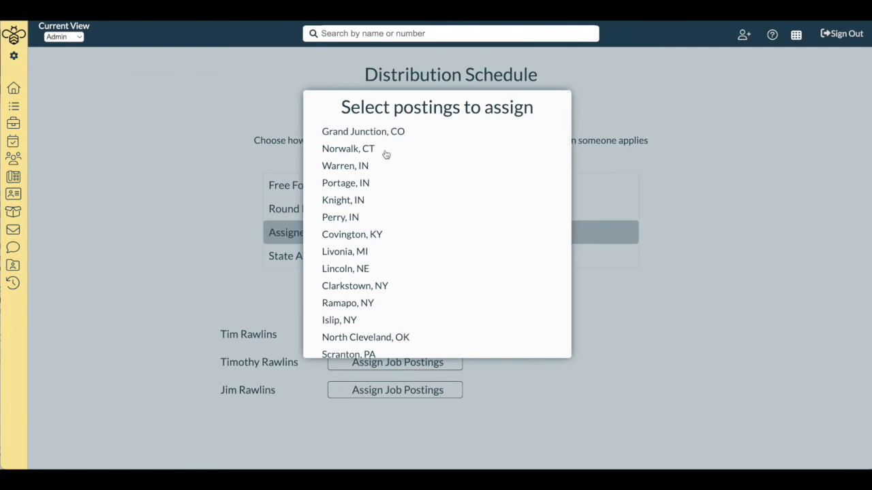
{"action": "left_click", "coordinate": [354, 133]}
{"action": "left_click", "coordinate": [354, 151]}
{"action": "left_click", "coordinate": [353, 167]}
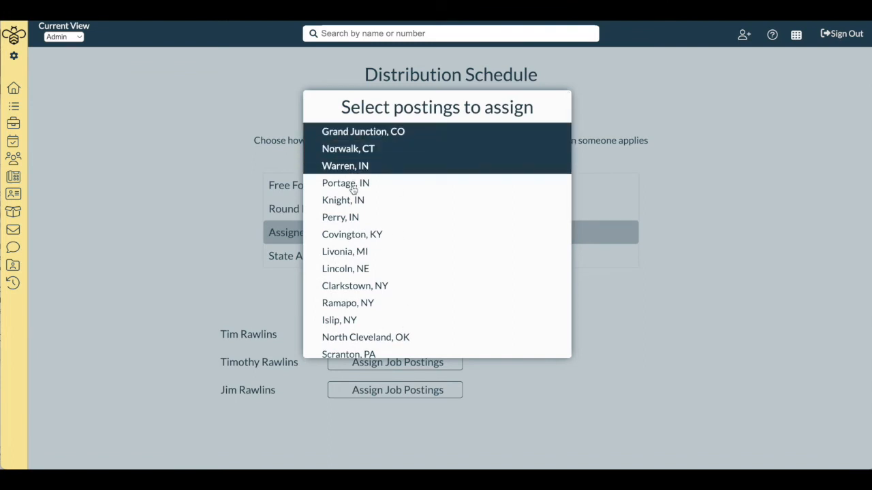
{"action": "left_click", "coordinate": [353, 185]}
{"action": "left_click", "coordinate": [353, 203]}
{"action": "left_click", "coordinate": [353, 231]}
{"action": "left_click", "coordinate": [352, 217]}
{"action": "left_click", "coordinate": [350, 253]}
{"action": "scroll", "coordinate": [376, 306], "scroll_direction": "down", "scroll_amount": 4}
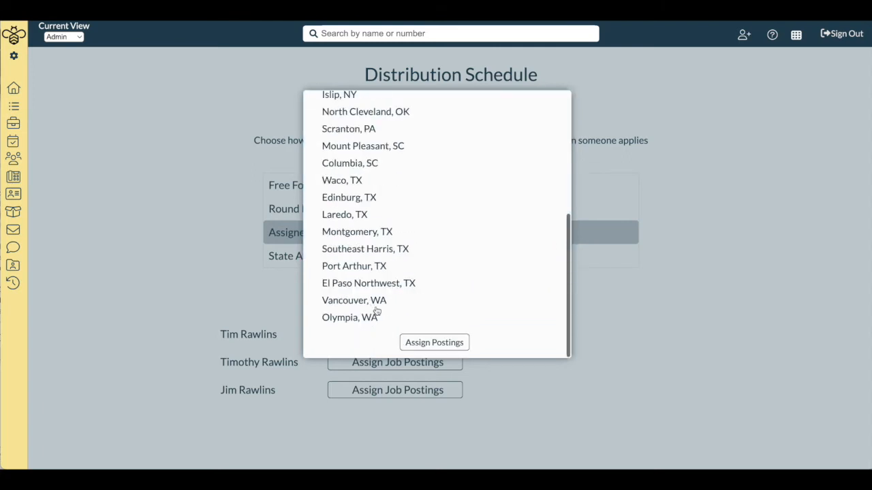
{"action": "left_click", "coordinate": [438, 342]}
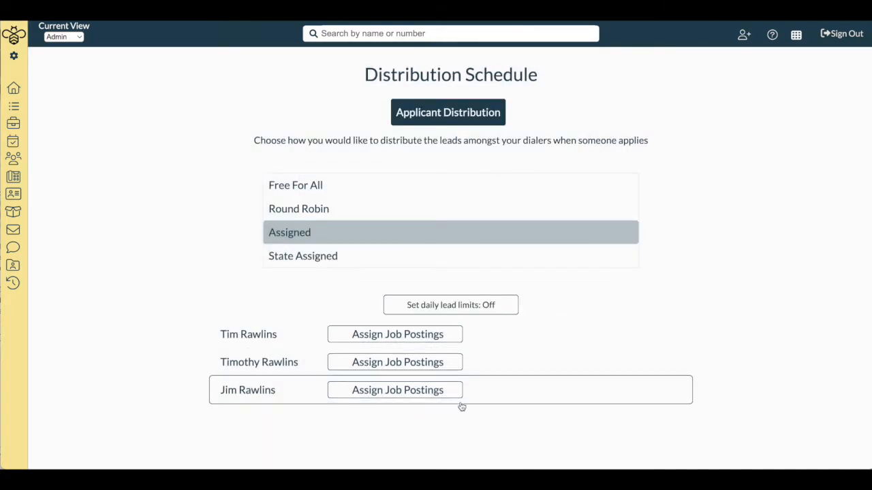
- Remove the Livonia, MI posting from the first listed member's assigned job postings and save the assignment
{"action": "left_click", "coordinate": [410, 340]}
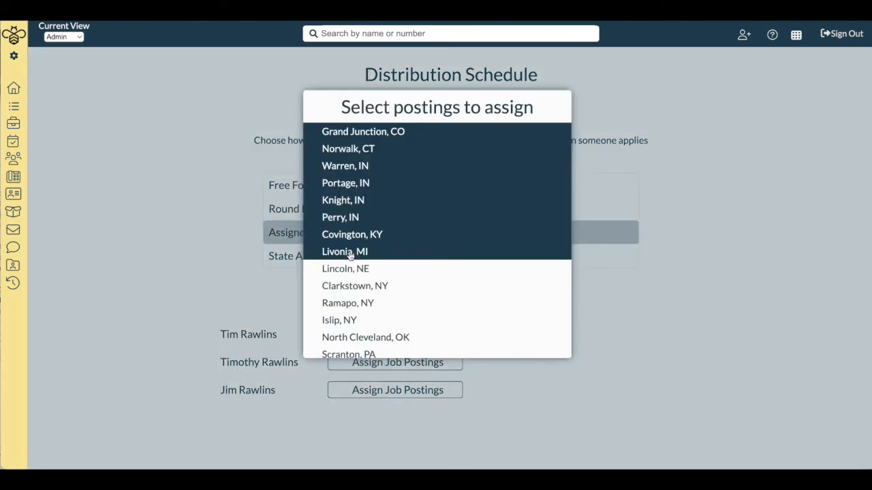
{"action": "left_click", "coordinate": [360, 253]}
{"action": "scroll", "coordinate": [388, 303], "scroll_direction": "down", "scroll_amount": 3}
{"action": "left_click", "coordinate": [434, 344]}
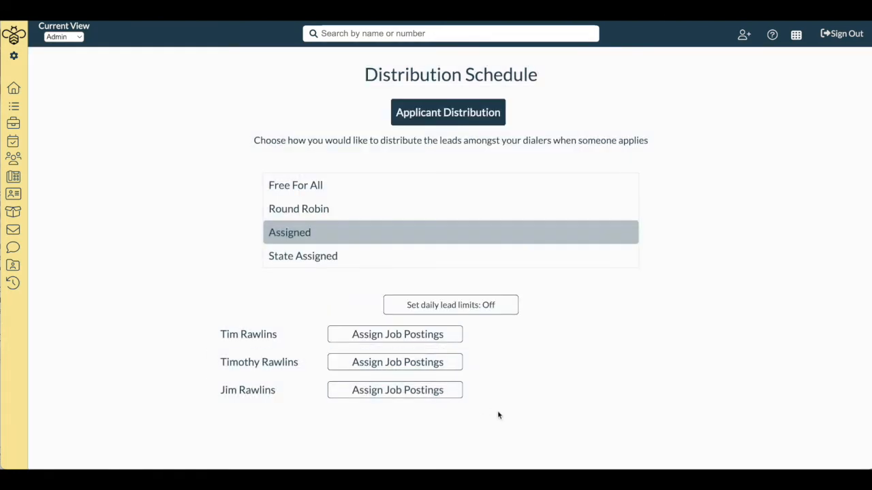
- Assign the second listed member the job postings from Livonia, MI through Montgomery, TX
{"action": "left_click", "coordinate": [430, 367]}
{"action": "scroll", "coordinate": [405, 228], "scroll_direction": "down", "scroll_amount": 3}
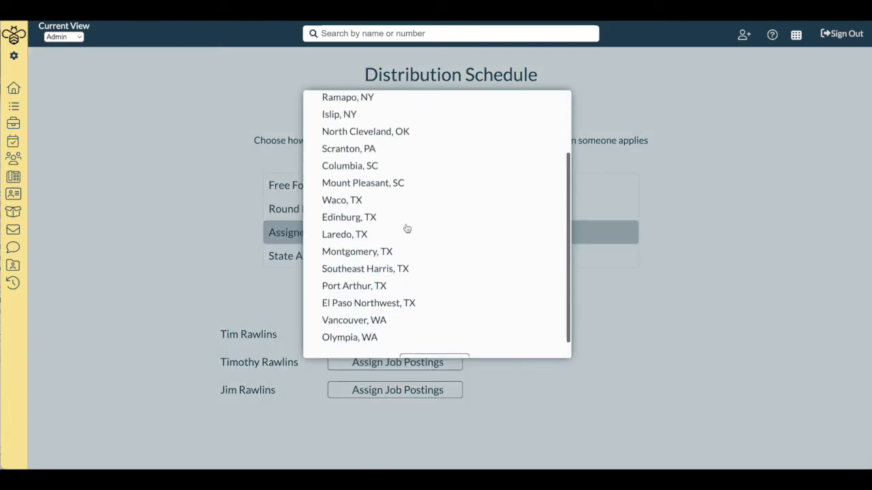
{"action": "scroll", "coordinate": [406, 228], "scroll_direction": "up", "scroll_amount": 3}
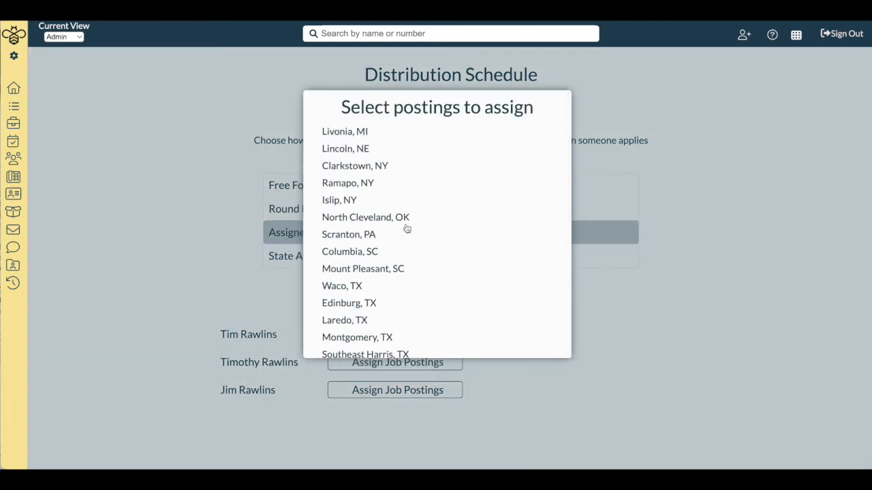
{"action": "left_click_drag", "start_coordinate": [367, 136], "coordinate": [359, 233]}
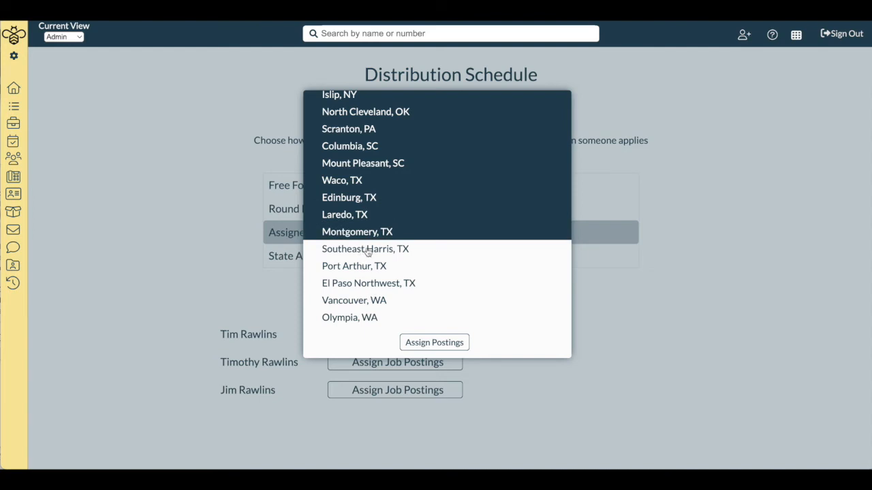
{"action": "left_click", "coordinate": [441, 342]}
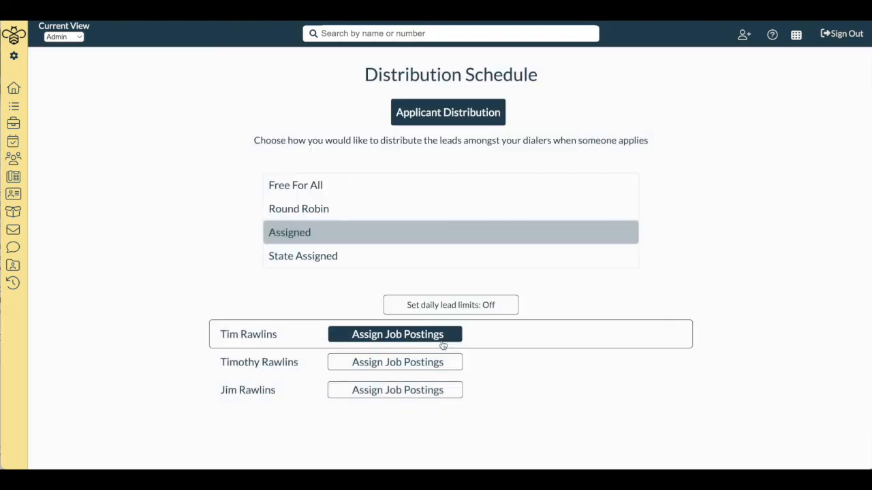
- Assign the third listed member El Paso Northwest, Port Arthur and Southeast Harris, TX, plus Vancouver and Olympia, WA, and review that assignment
{"action": "left_click", "coordinate": [420, 390]}
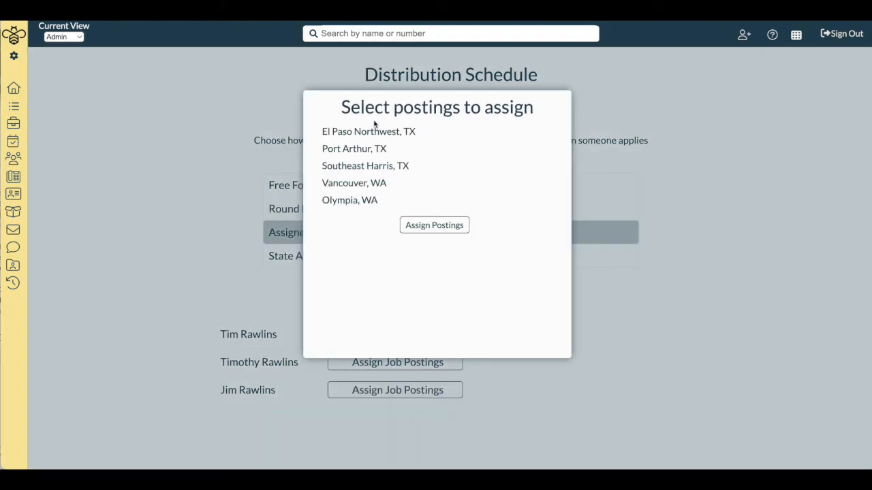
{"action": "left_click_drag", "start_coordinate": [386, 204], "coordinate": [392, 131]}
{"action": "left_click", "coordinate": [434, 226]}
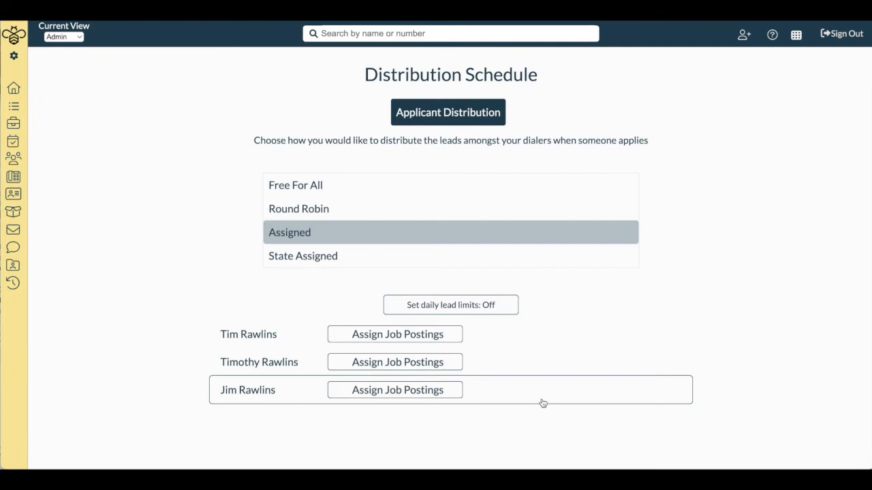
{"action": "scroll", "coordinate": [541, 403], "scroll_direction": "down", "scroll_amount": 1}
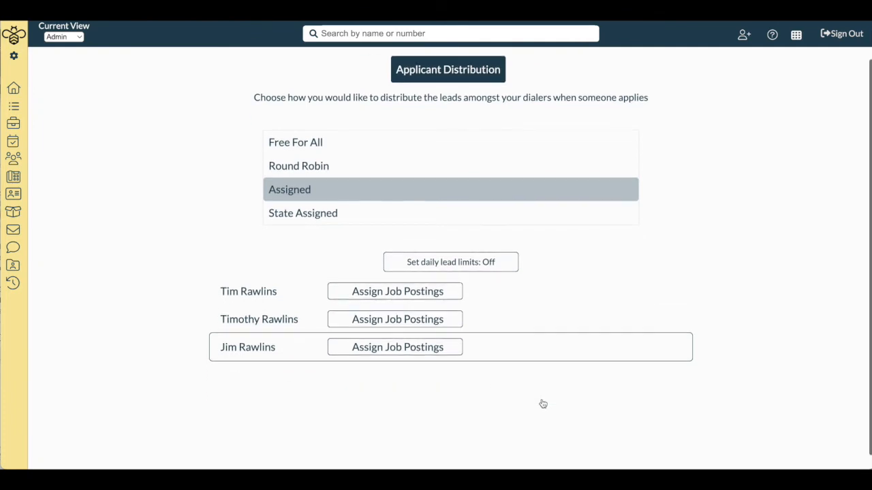
{"action": "left_click", "coordinate": [441, 350]}
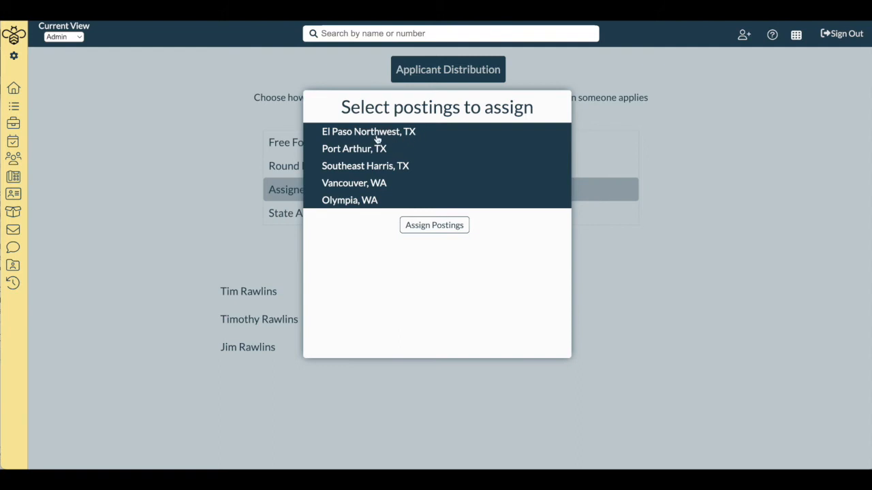
{"action": "left_click", "coordinate": [614, 318]}
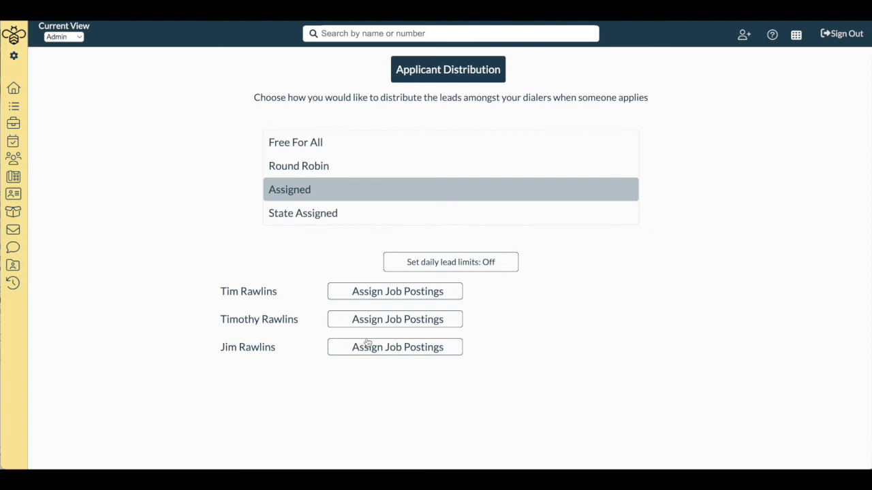
- Switch the distribution to State Assigned and assign Arkansas, Delaware and Hawaii to the third listed member
{"action": "left_click", "coordinate": [339, 213]}
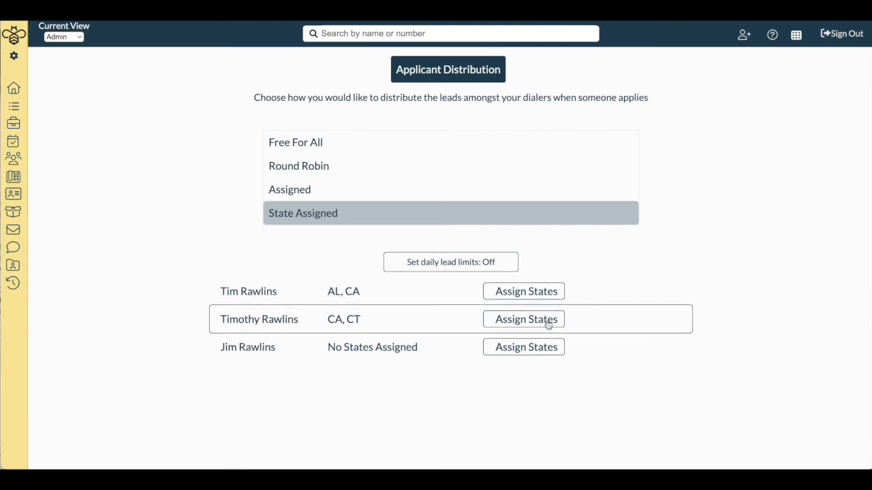
{"action": "left_click", "coordinate": [542, 350]}
{"action": "scroll", "coordinate": [466, 347], "scroll_direction": "down", "scroll_amount": 10}
{"action": "scroll", "coordinate": [467, 350], "scroll_direction": "up", "scroll_amount": 10}
{"action": "left_click", "coordinate": [455, 332]}
{"action": "left_click", "coordinate": [450, 273]}
{"action": "left_click", "coordinate": [447, 201]}
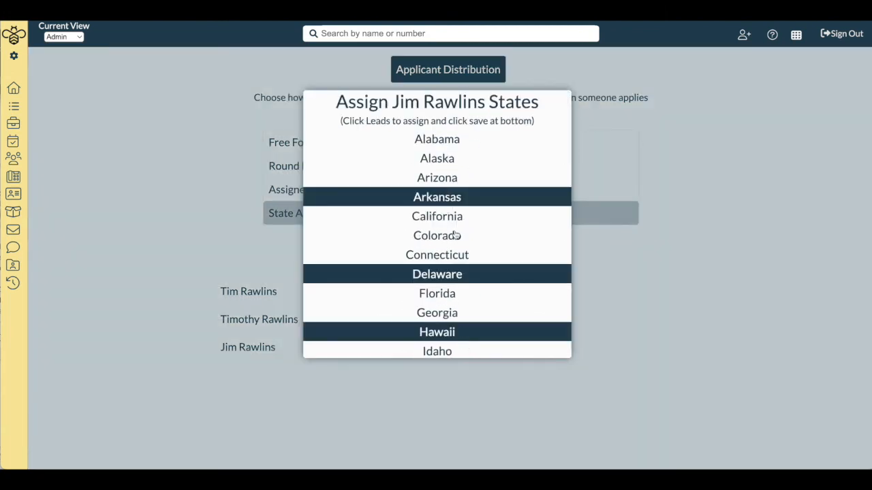
{"action": "scroll", "coordinate": [529, 315], "scroll_direction": "down", "scroll_amount": 10}
{"action": "left_click", "coordinate": [459, 331]}
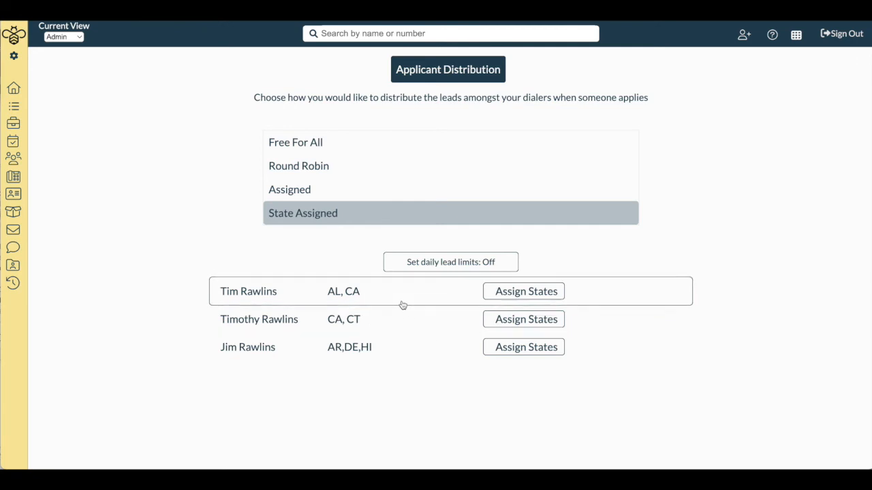
- Turn on daily lead limits for the State Assigned distribution
{"action": "left_click", "coordinate": [457, 265]}
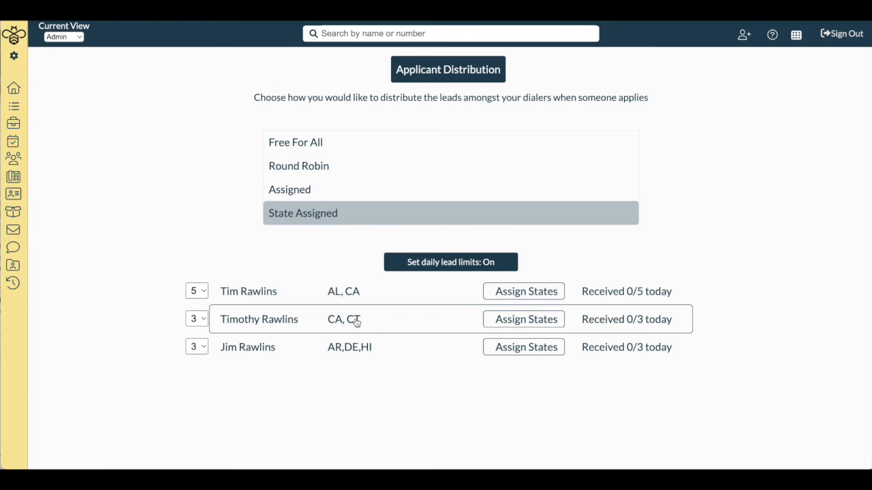
- Turn off daily lead limits for the State Assigned distribution and switch the applicant distribution to Free For All
{"action": "left_click", "coordinate": [445, 263]}
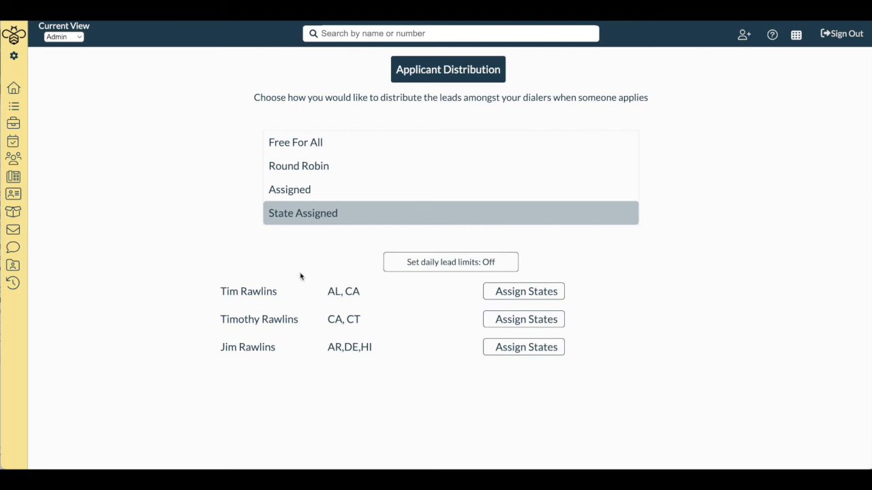
{"action": "scroll", "coordinate": [301, 275], "scroll_direction": "up", "scroll_amount": 1}
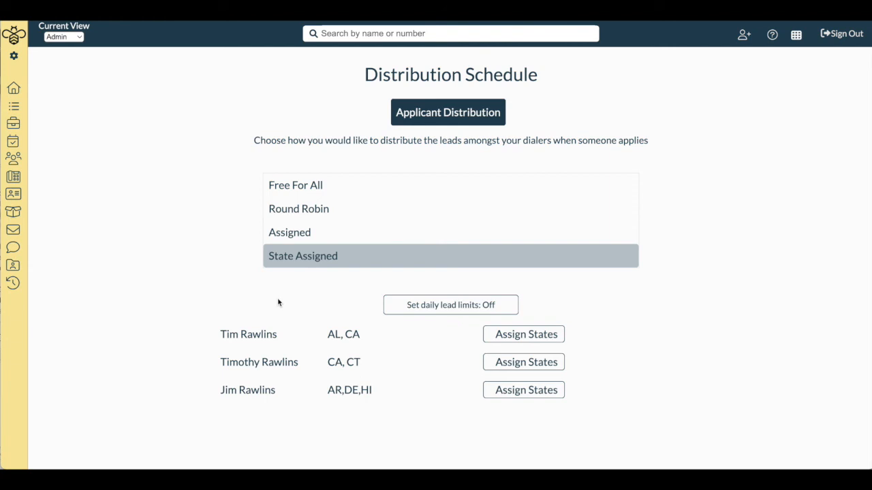
{"action": "left_click", "coordinate": [327, 186]}
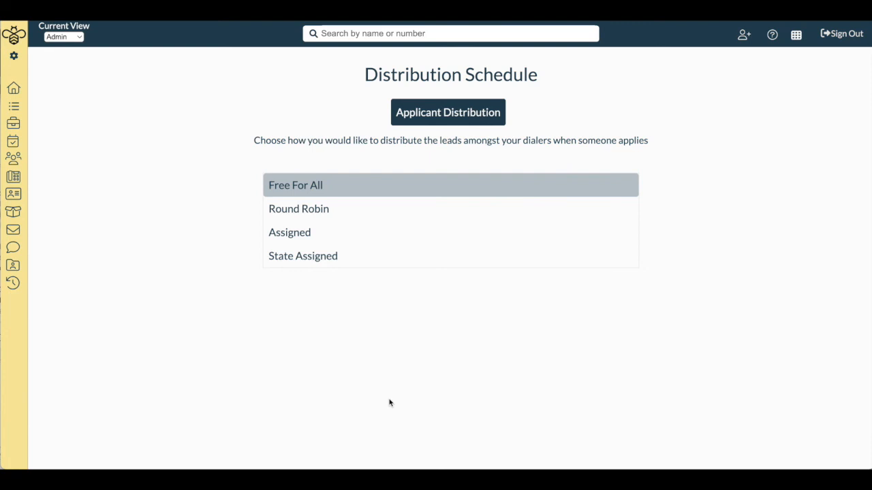
- Switch the applicant distribution to Round Robin and turn on its daily lead limits
{"action": "left_click", "coordinate": [311, 207]}
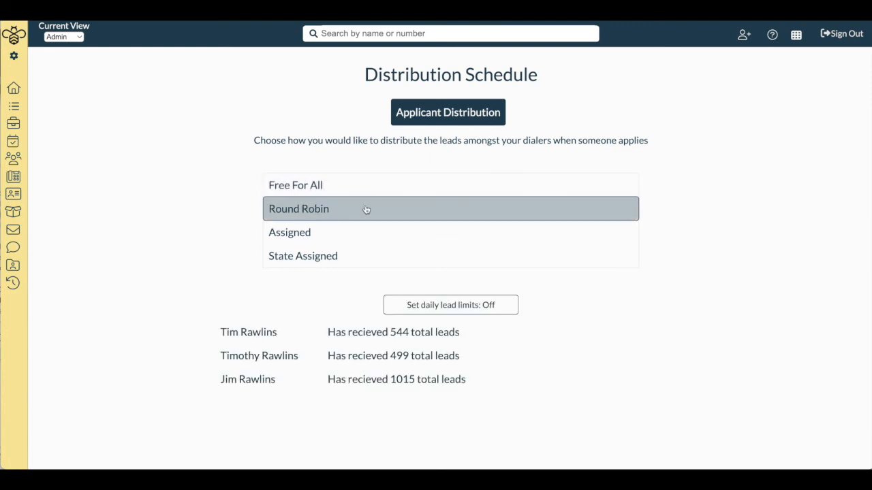
{"action": "left_click", "coordinate": [429, 305]}
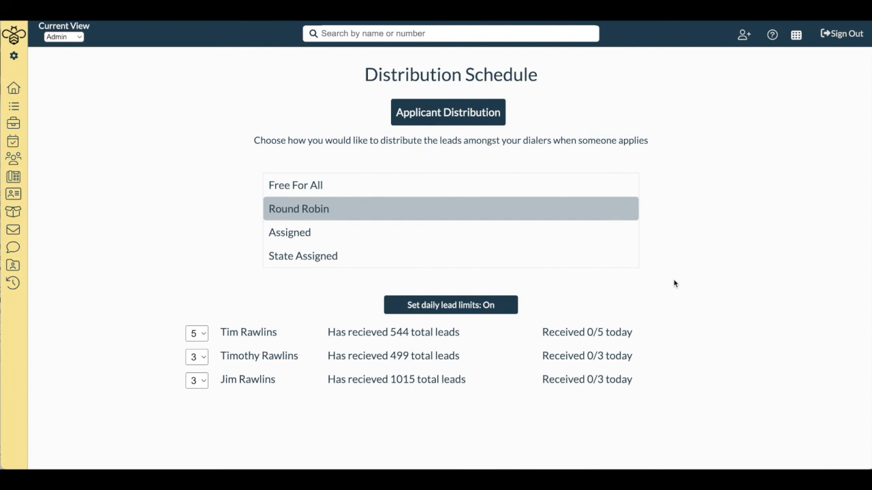
- View the CSV file import for leads in the User view, close it, and return to the Admin view
{"action": "left_click", "coordinate": [68, 38]}
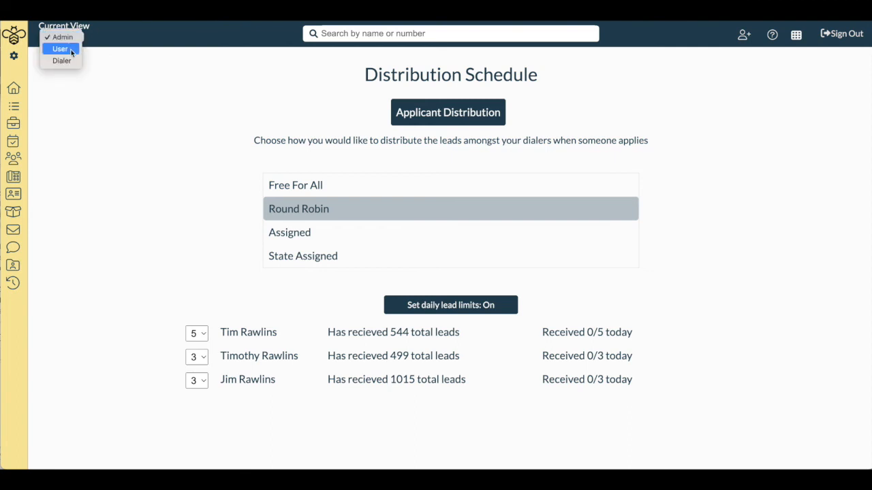
{"action": "left_click", "coordinate": [71, 51]}
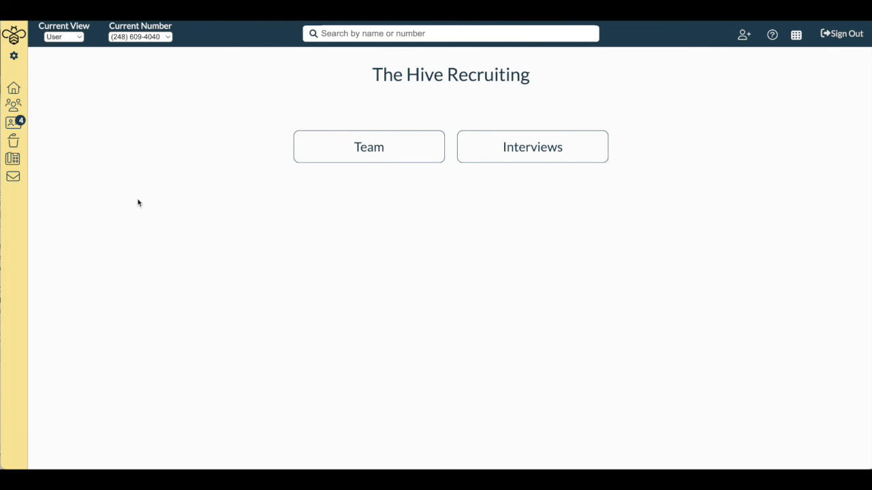
{"action": "left_click", "coordinate": [742, 36]}
{"action": "left_click", "coordinate": [587, 109]}
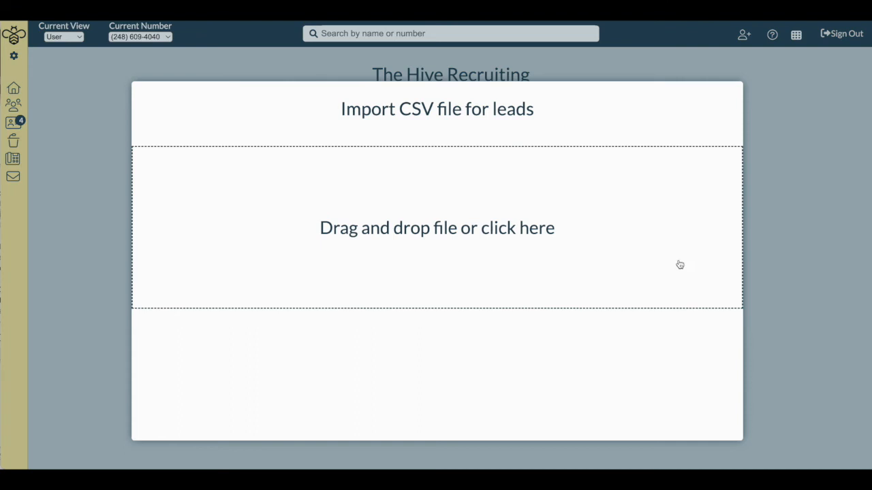
{"action": "left_click", "coordinate": [835, 289]}
{"action": "left_click", "coordinate": [836, 291]}
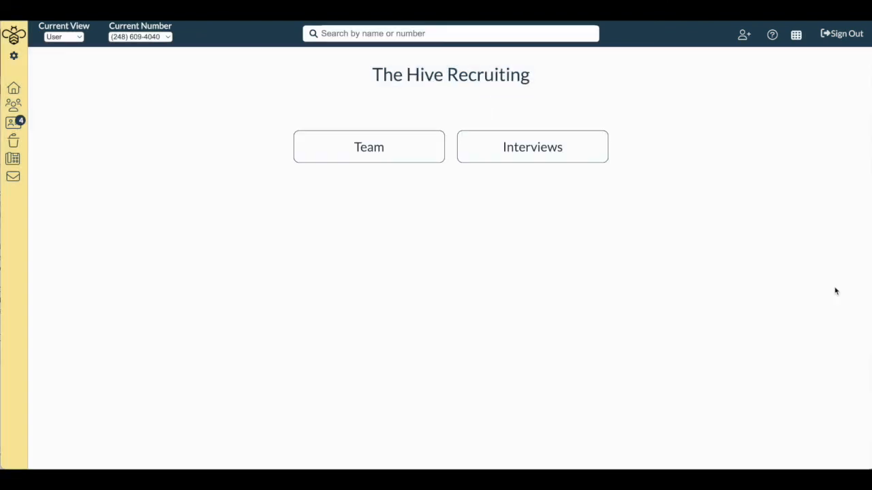
{"action": "left_click", "coordinate": [65, 37]}
{"action": "left_click", "coordinate": [62, 26]}
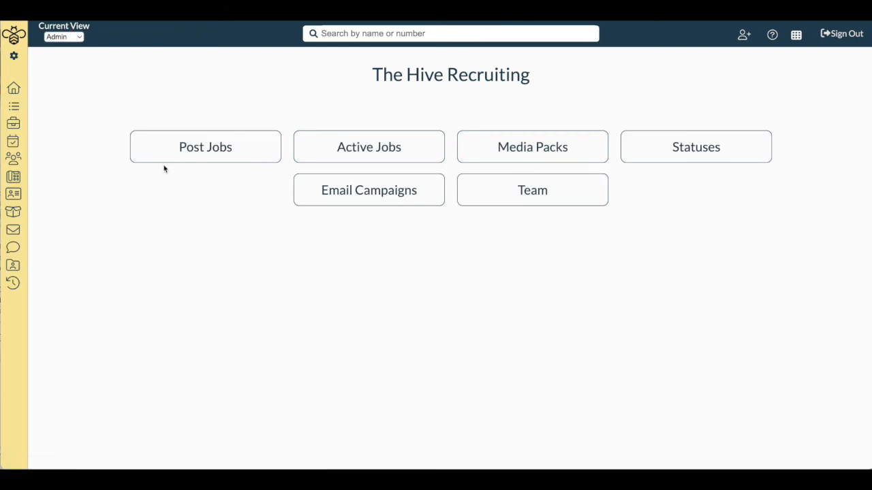
- View the Add New Lead form in the User view, close it without saving, and return to the Admin home page
{"action": "left_click", "coordinate": [67, 39]}
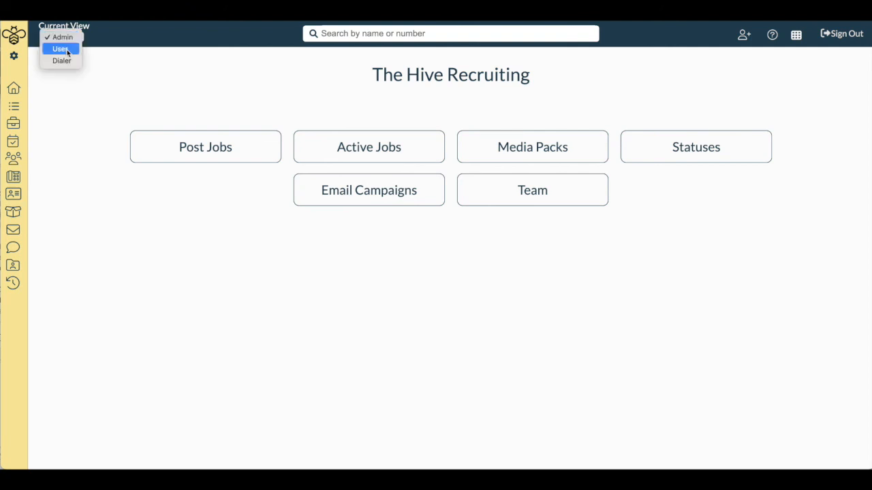
{"action": "left_click", "coordinate": [65, 51]}
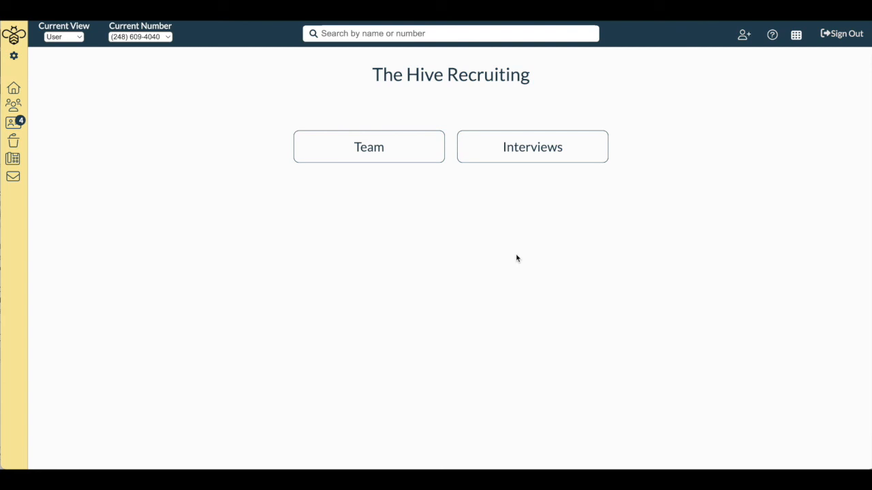
{"action": "left_click", "coordinate": [742, 37]}
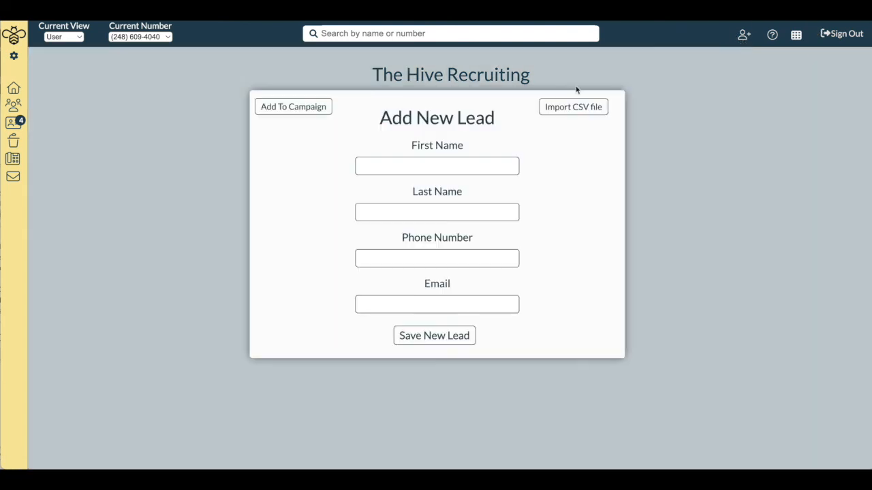
{"action": "left_click", "coordinate": [665, 165]}
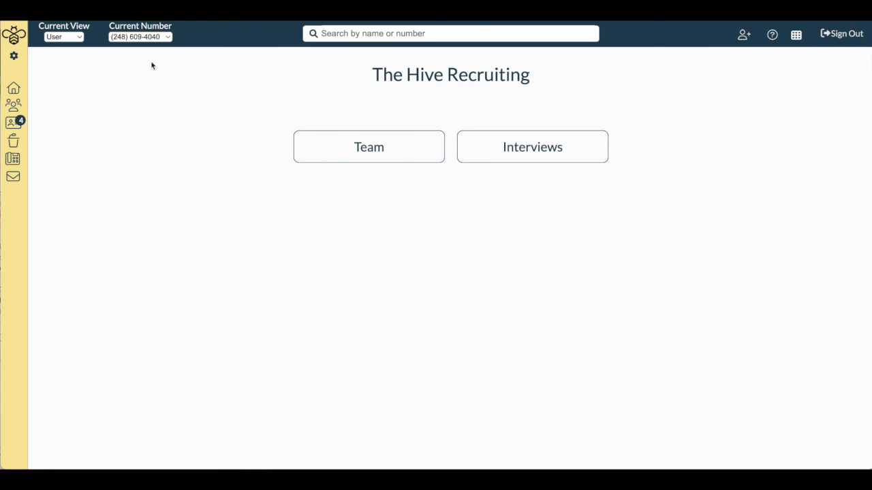
{"action": "mouse_move", "coordinate": [34, 93]}
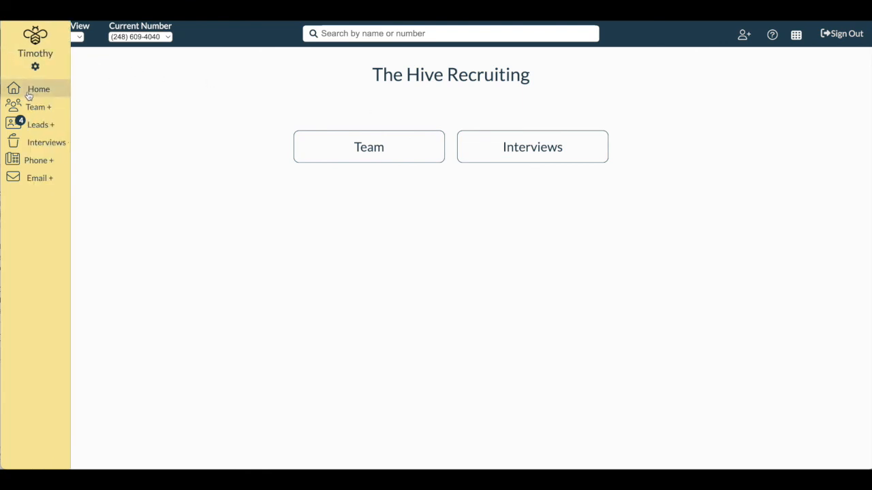
{"action": "left_click", "coordinate": [30, 91]}
{"action": "left_click", "coordinate": [75, 38]}
{"action": "left_click", "coordinate": [60, 26]}
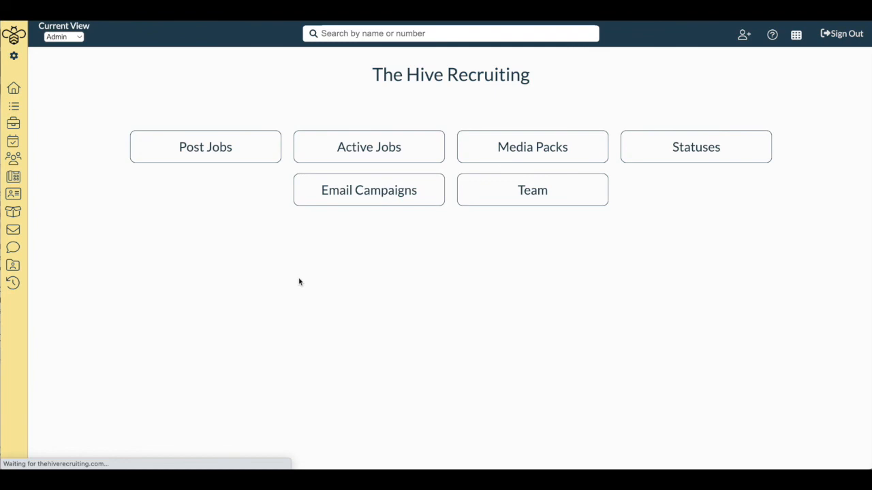